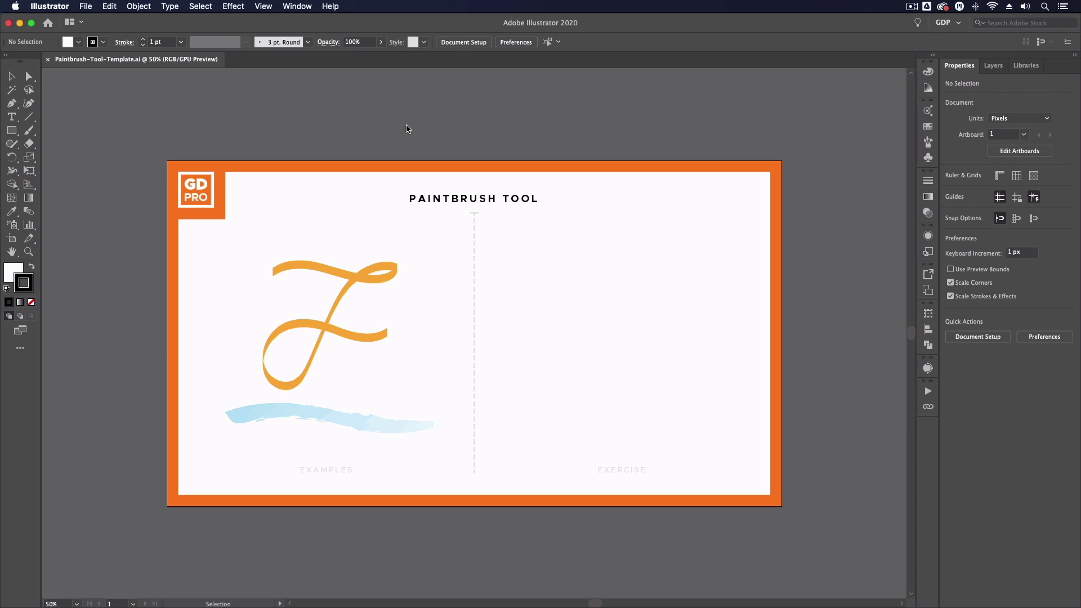
- Zoom in, then paint a black looping Paintbrush stroke across the Exercise side of the template
key("super+equal")
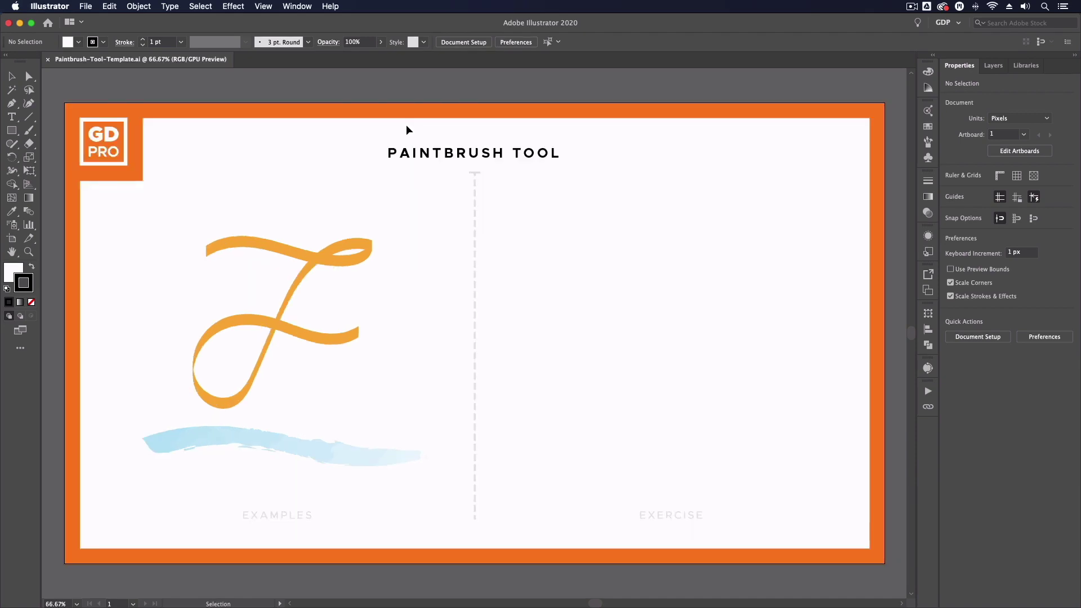
key("space")
left_click_drag(342, 174, 458, 170)
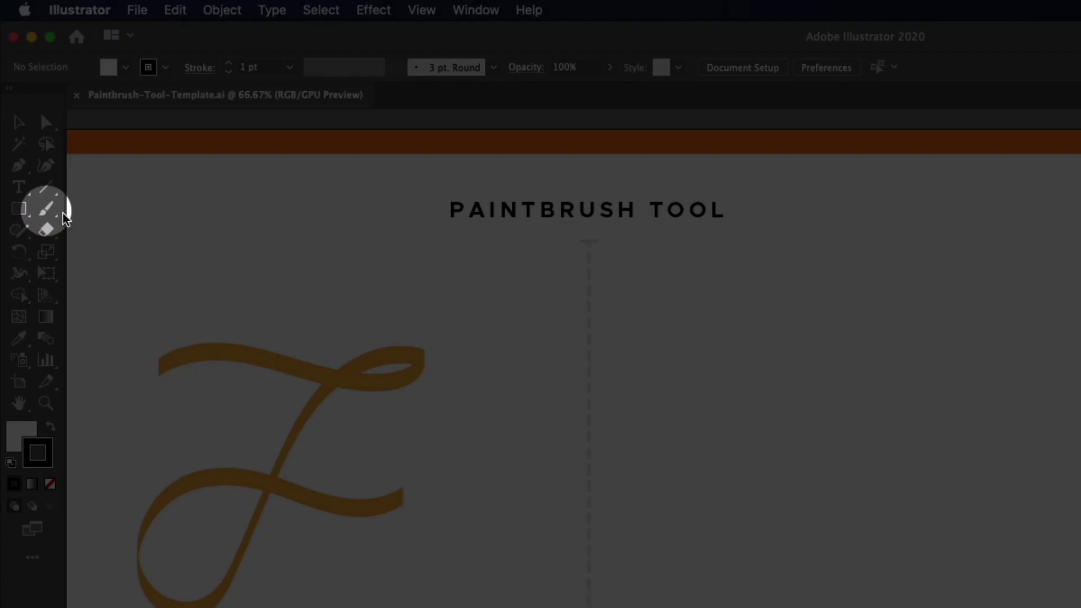
left_click(47, 212)
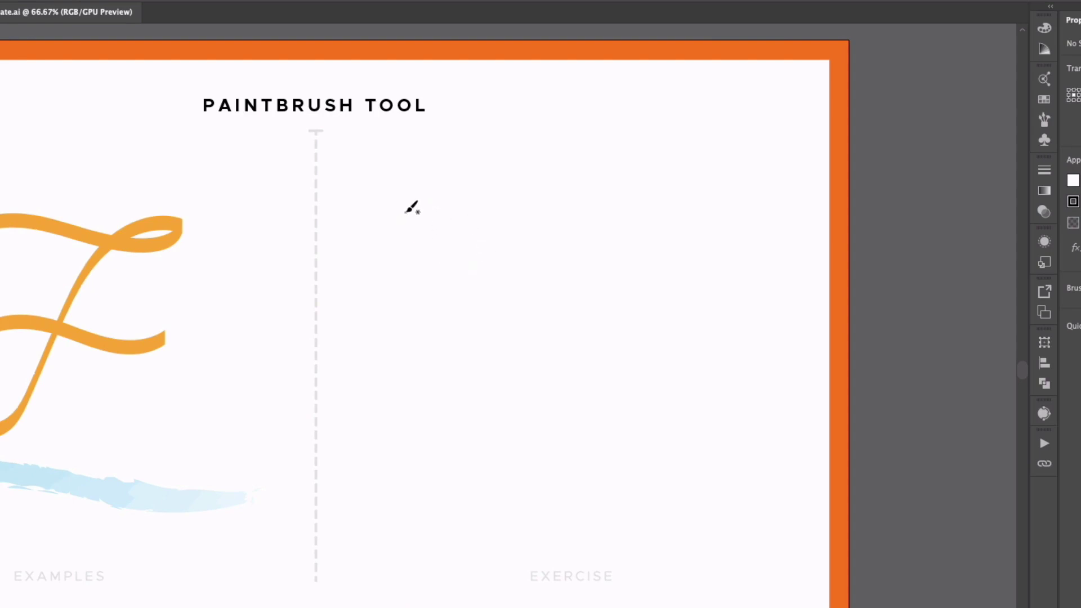
mouse_move(439, 192)
left_mouse_down()
mouse_move(617, 226)
mouse_move(701, 201)
mouse_move(665, 164)
mouse_move(611, 179)
mouse_move(600, 229)
mouse_move(698, 352)
mouse_move(709, 404)
left_mouse_up()
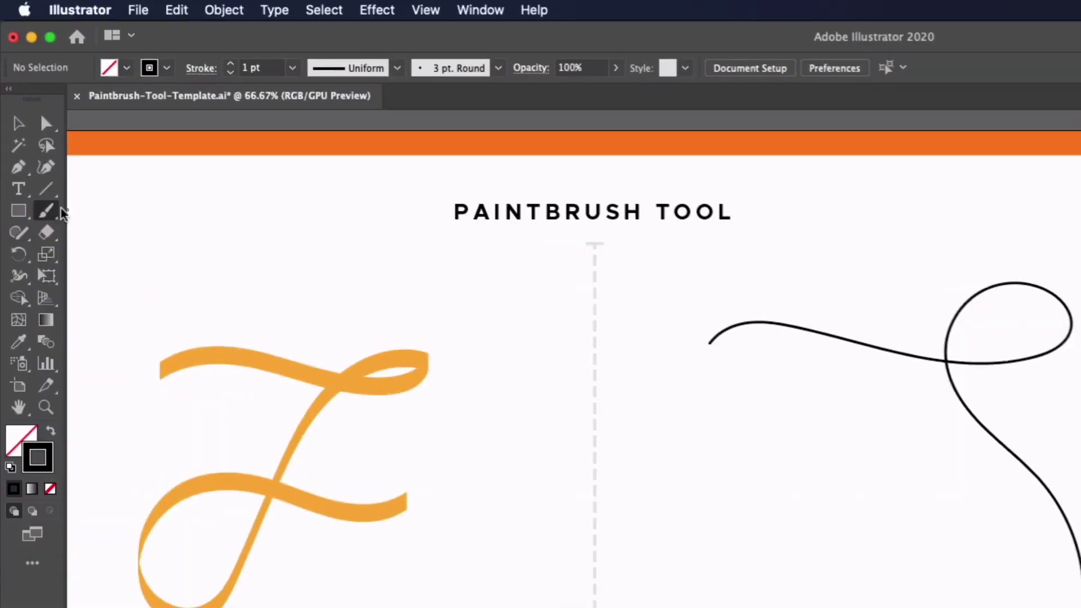
- Set Paintbrush fidelity to Accurate and delete the two black test strokes
double_click(46, 210)
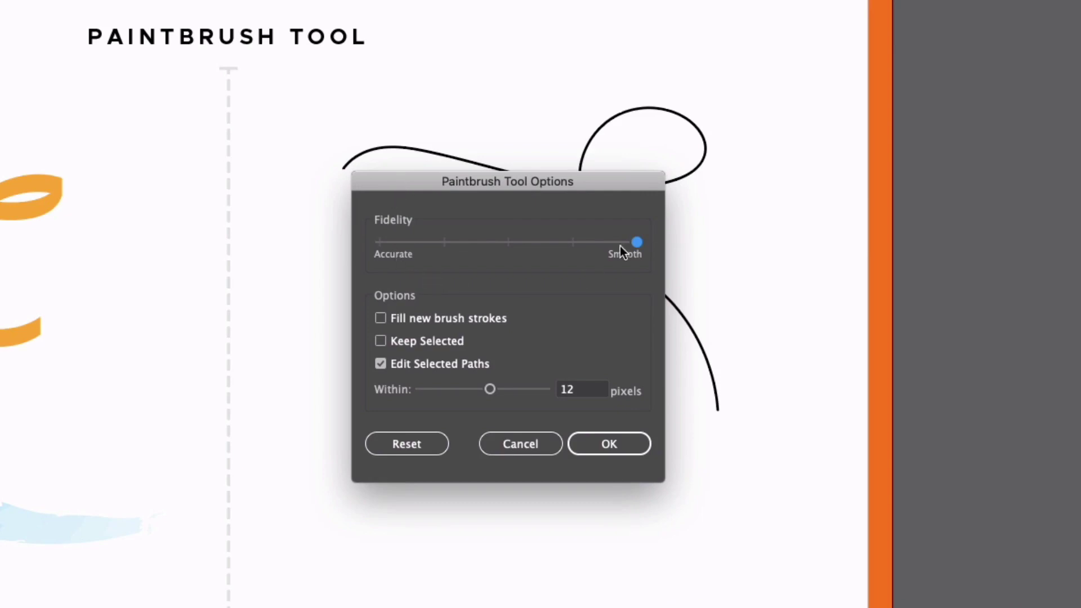
left_click_drag(636, 245, 371, 251)
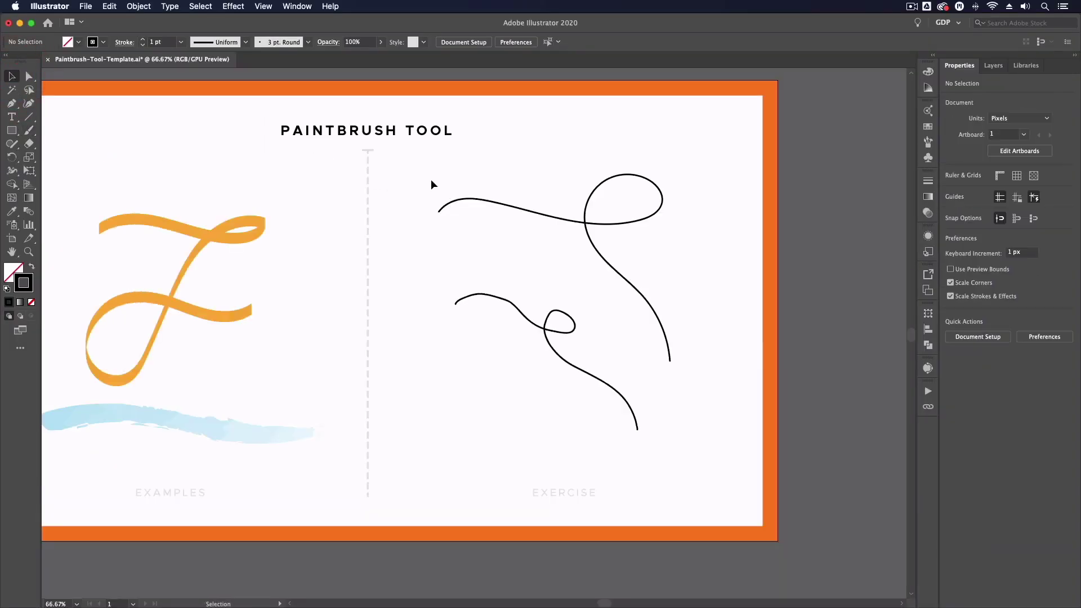
left_click_drag(432, 185, 550, 351)
key("Delete")
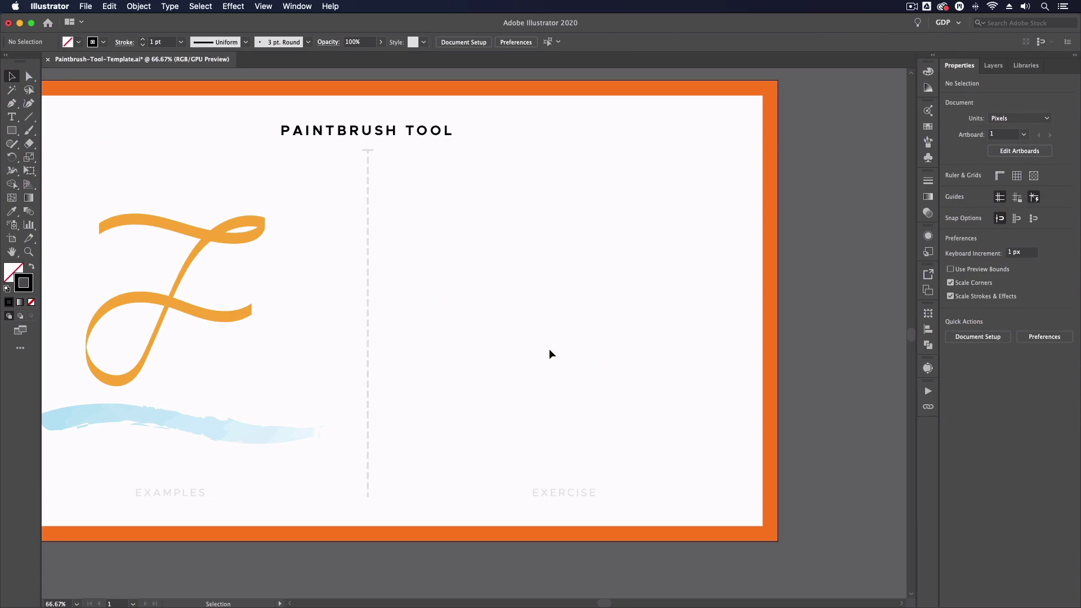
- Return to the Paintbrush tool and open the Window menu's list of panels
key("b")
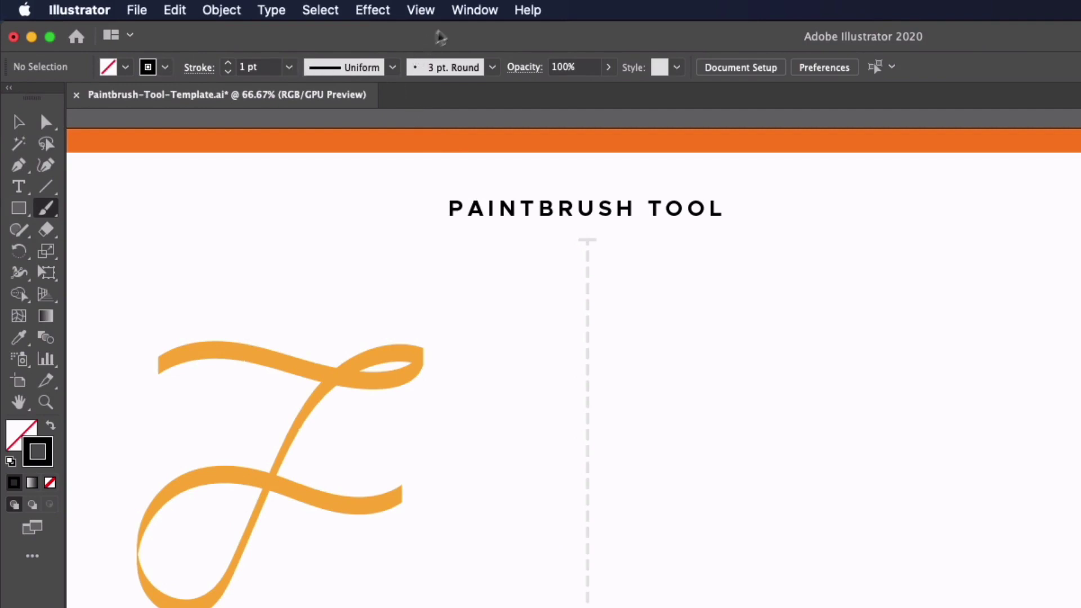
left_click(485, 12)
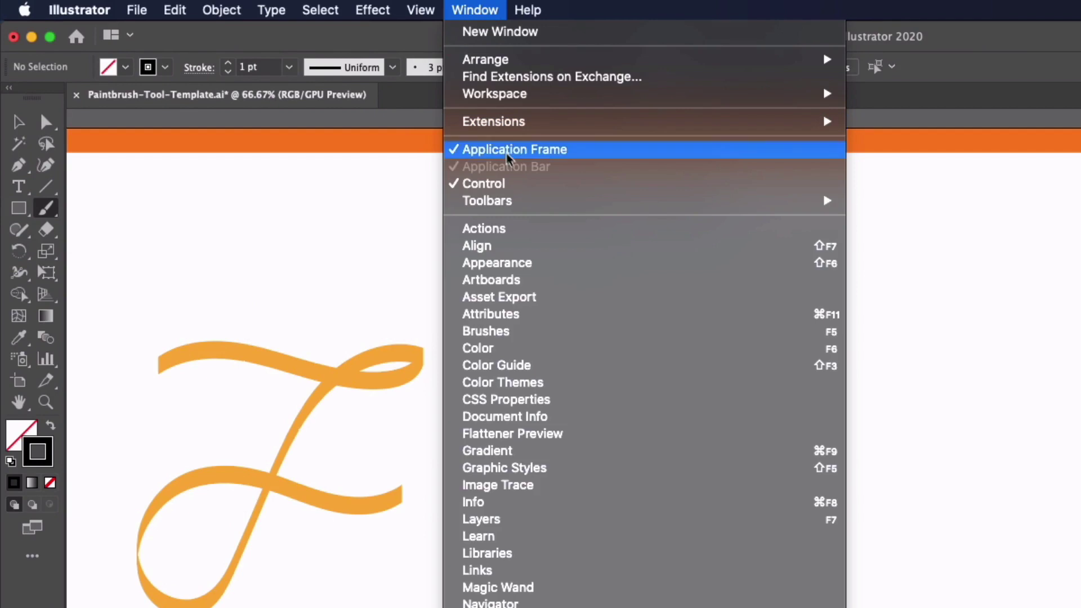
left_click(478, 11)
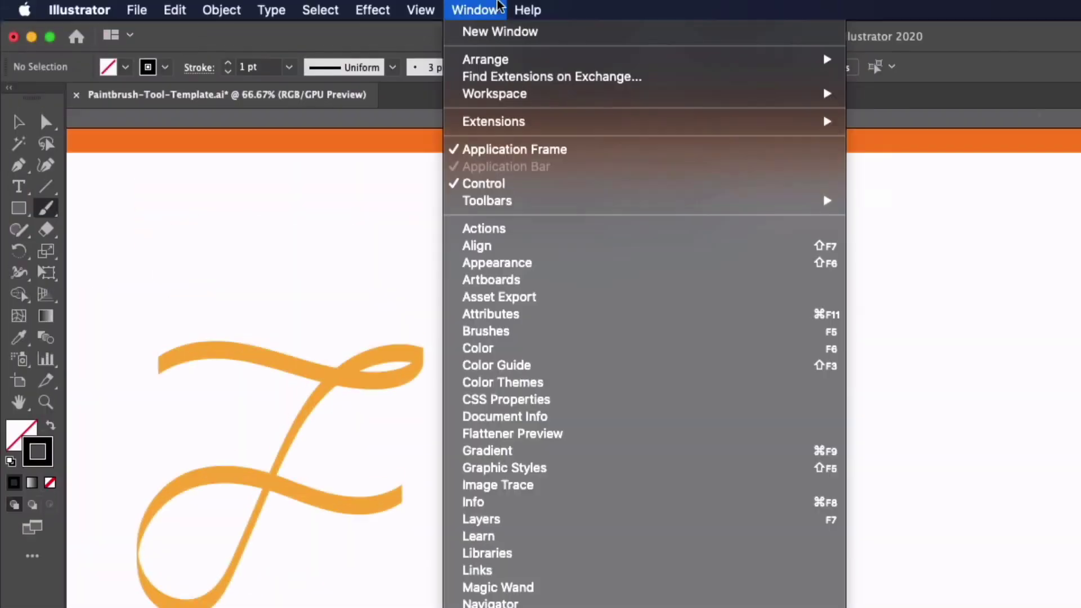
- Choose the 5 pt. Flat brush from the Brush Definition list
left_click(490, 10)
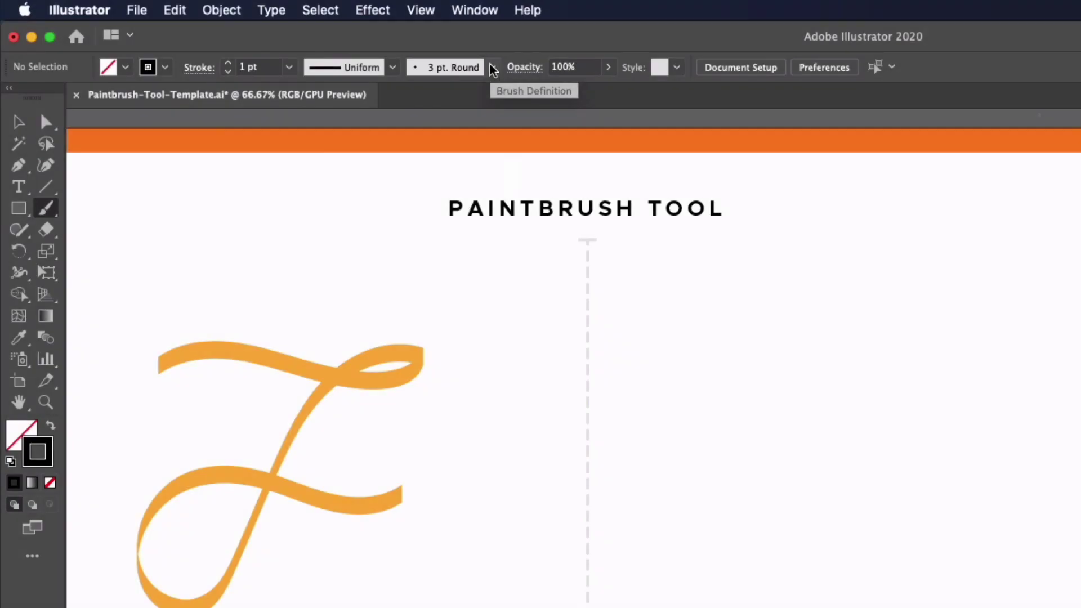
left_click(493, 67)
scroll(426, 157, "down", 5)
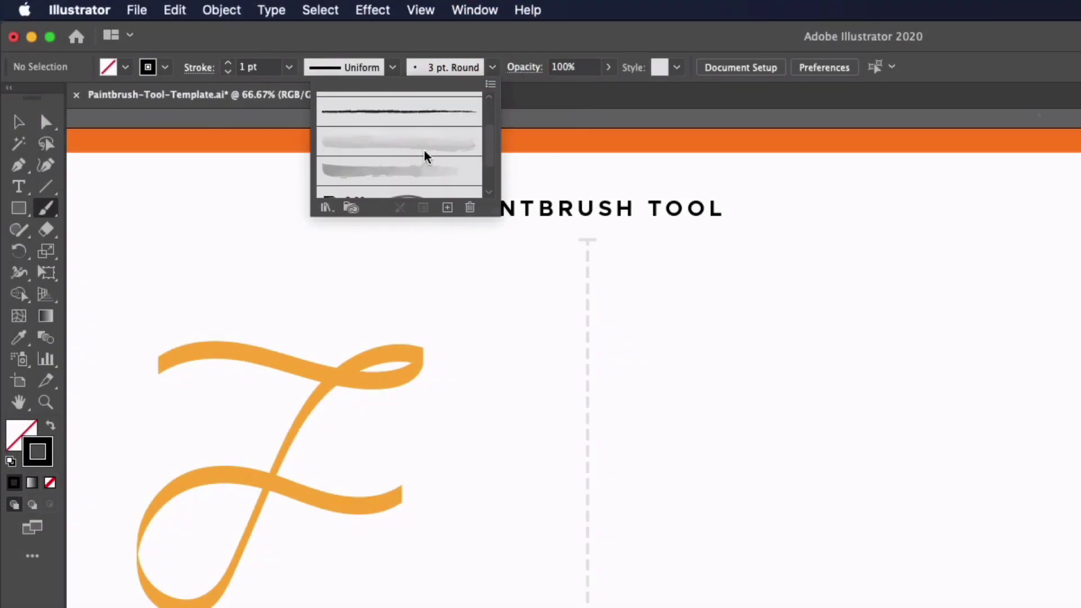
scroll(426, 156, "up", 4)
scroll(426, 157, "up", 1)
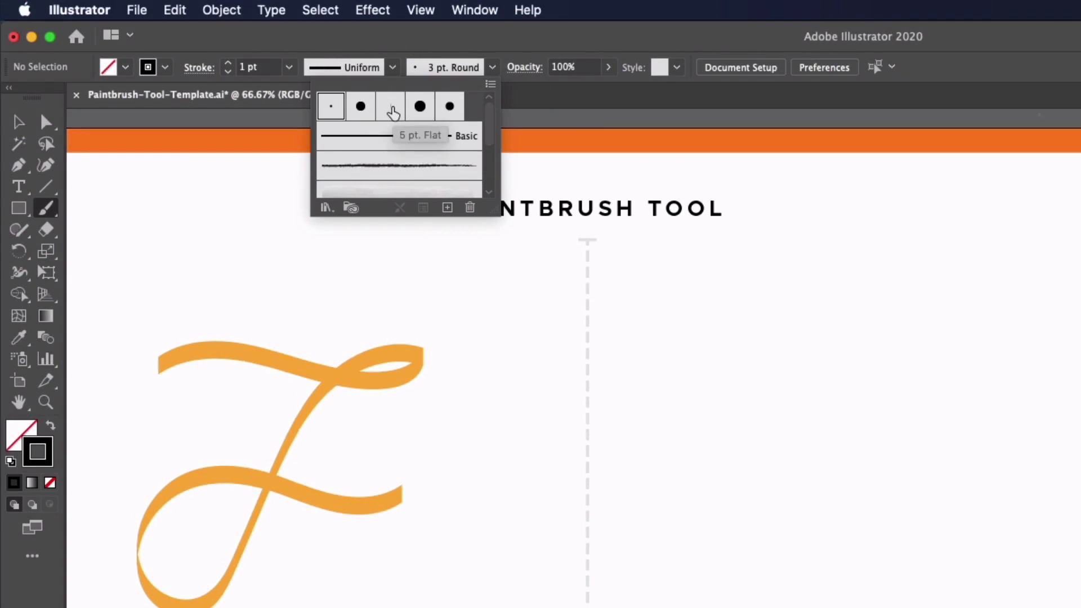
left_click(392, 111)
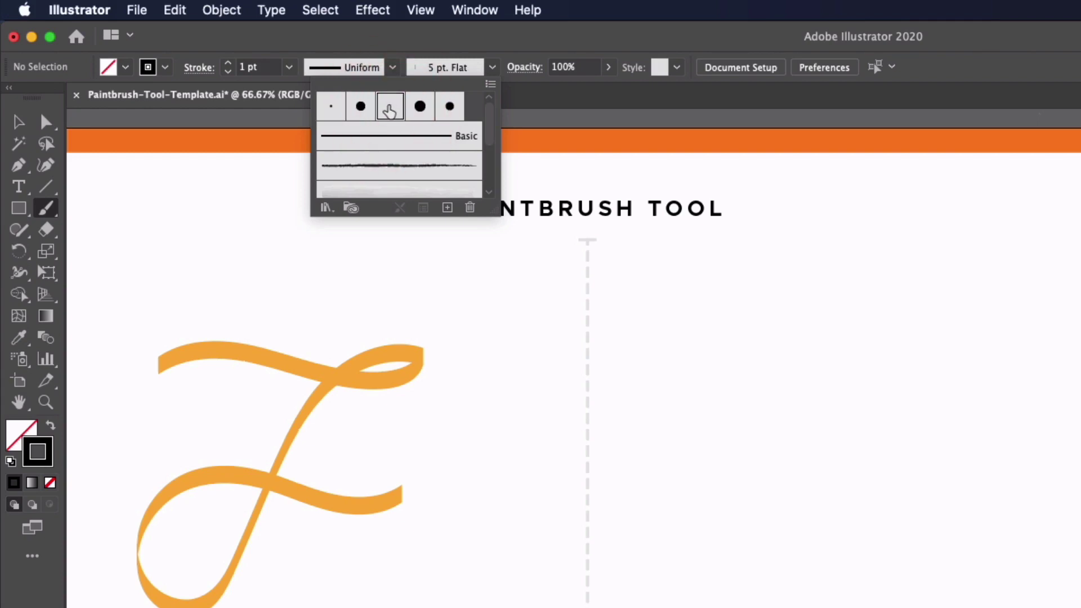
- Set the stroke weight to 5 pt and the stroke colour to red
left_click(228, 64)
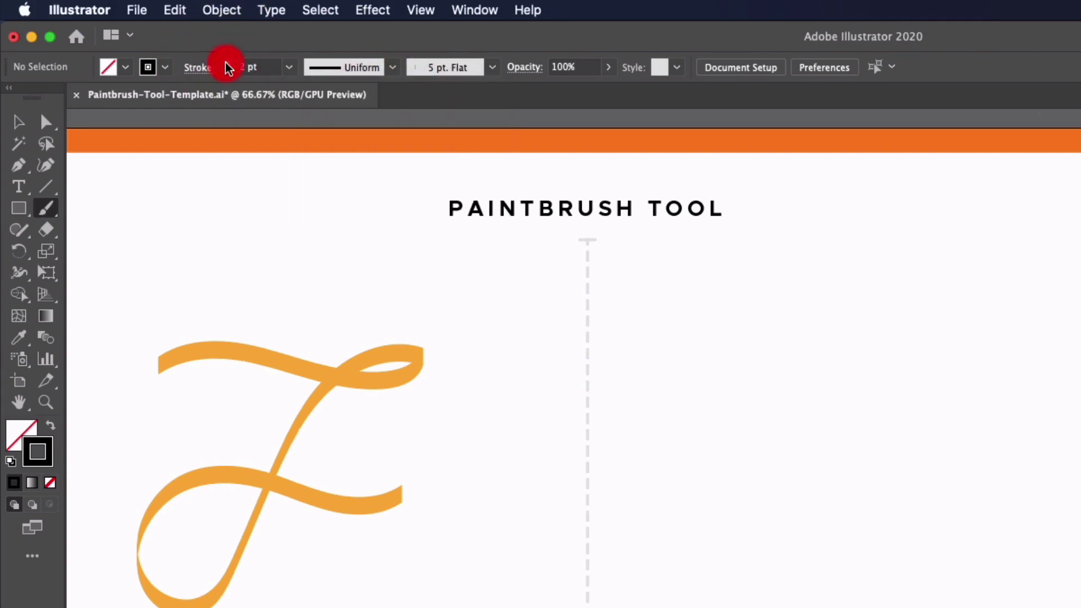
left_click(228, 64)
left_click(228, 63)
left_click(228, 63)
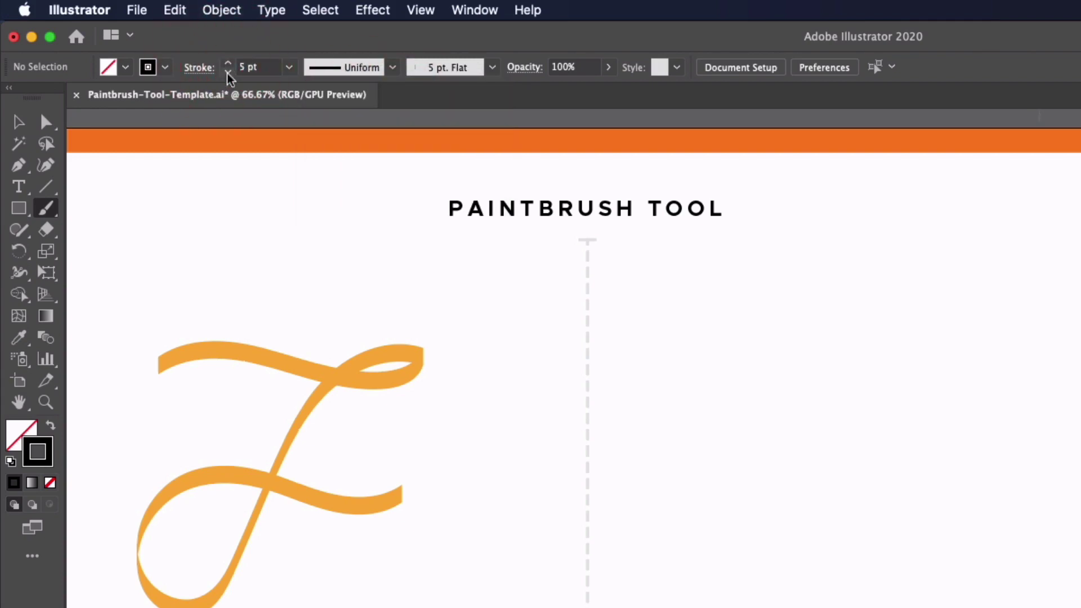
left_click(165, 68)
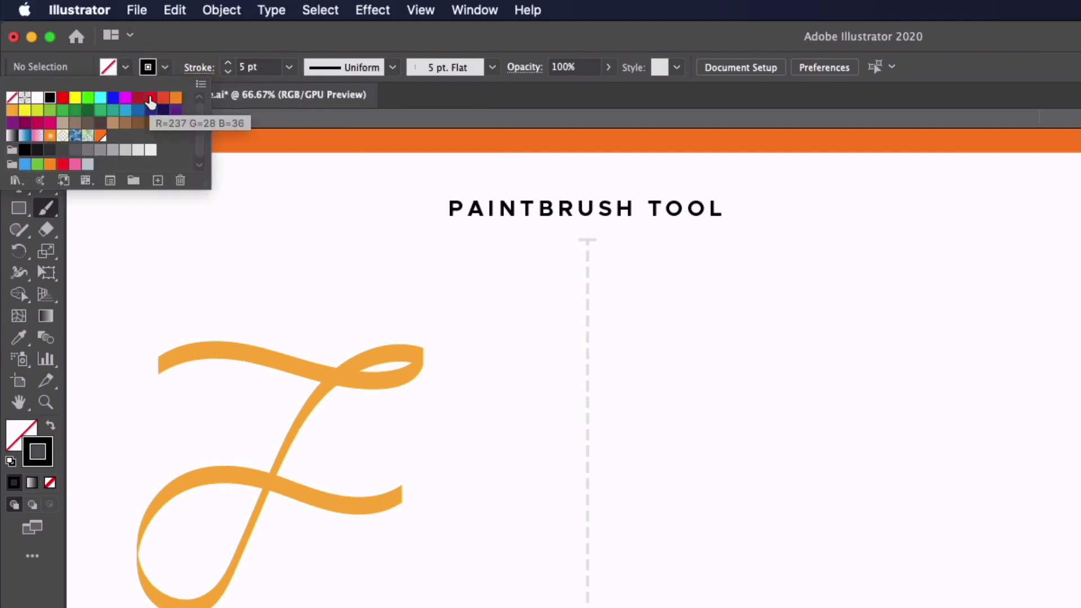
left_click(151, 99)
left_click(227, 36)
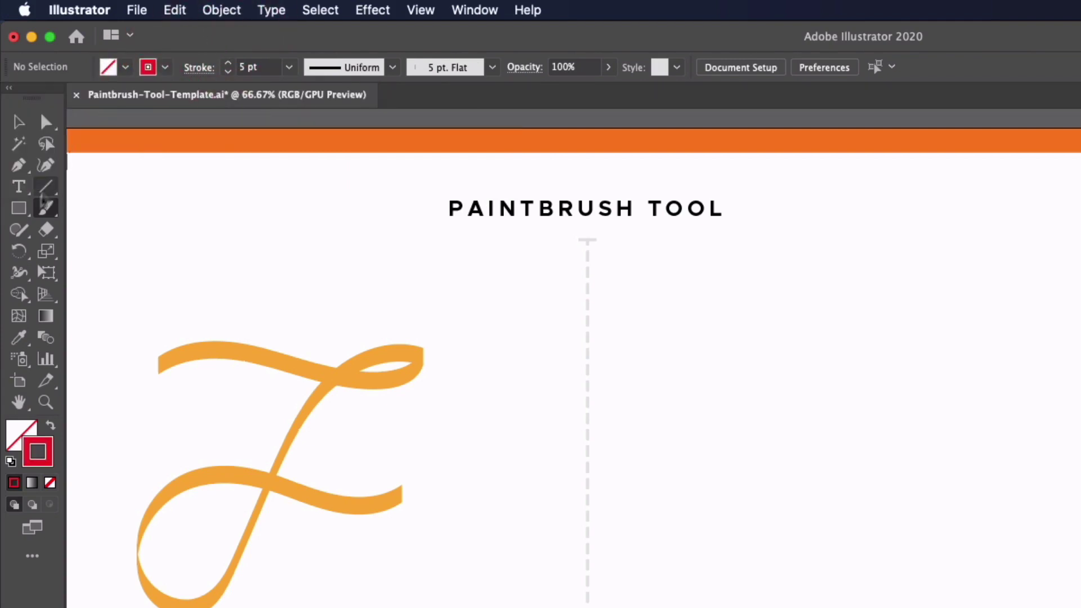
- Move the Fidelity slider in Paintbrush Tool Options to near Smooth
double_click(45, 209)
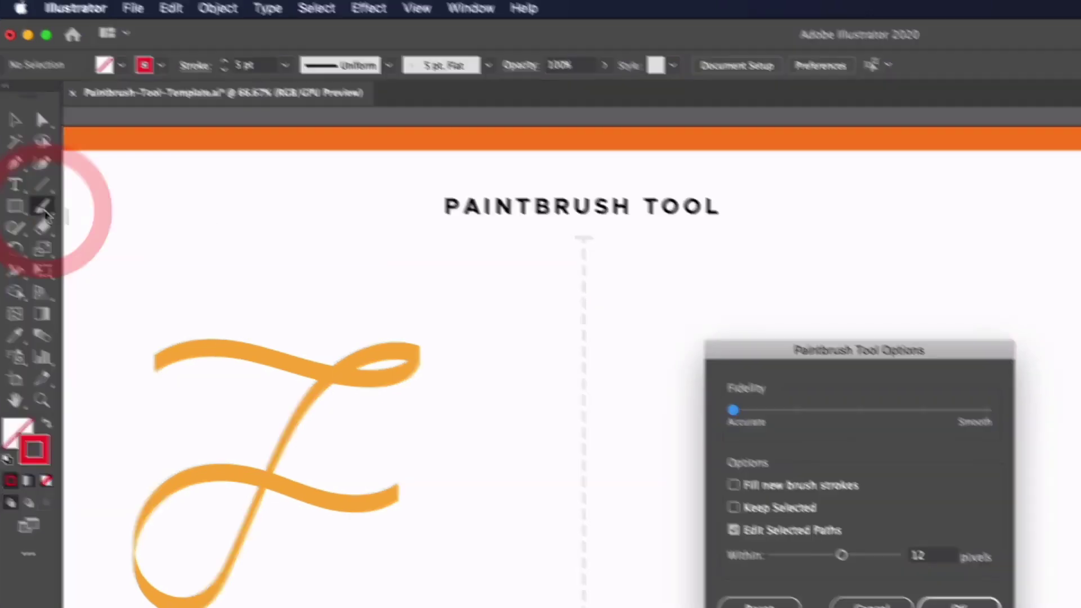
left_click_drag(387, 220, 571, 229)
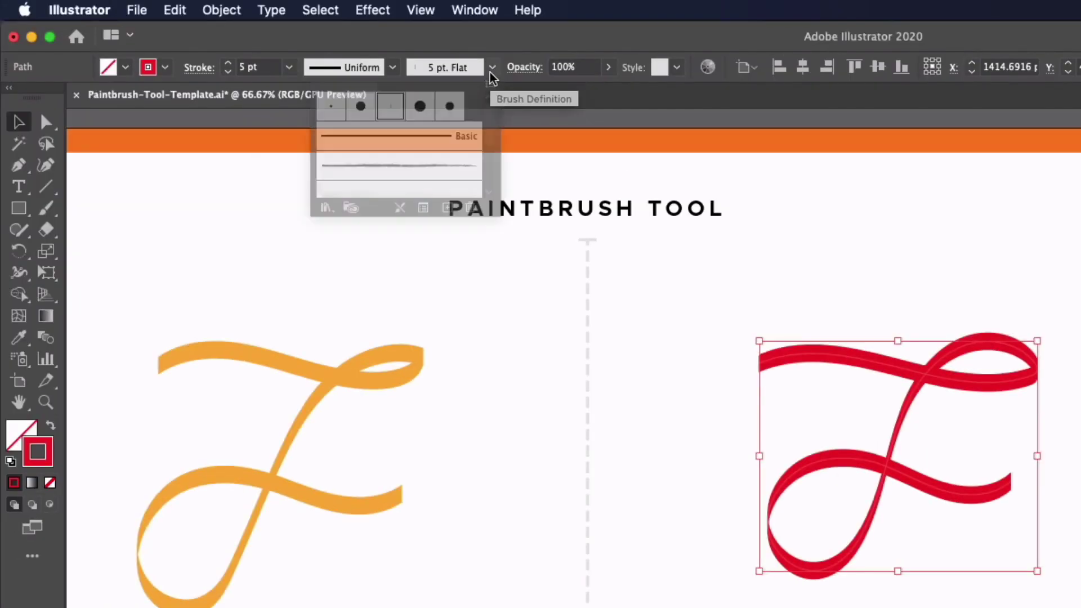
scroll(417, 169, "down", 2)
scroll(414, 169, "up", 1)
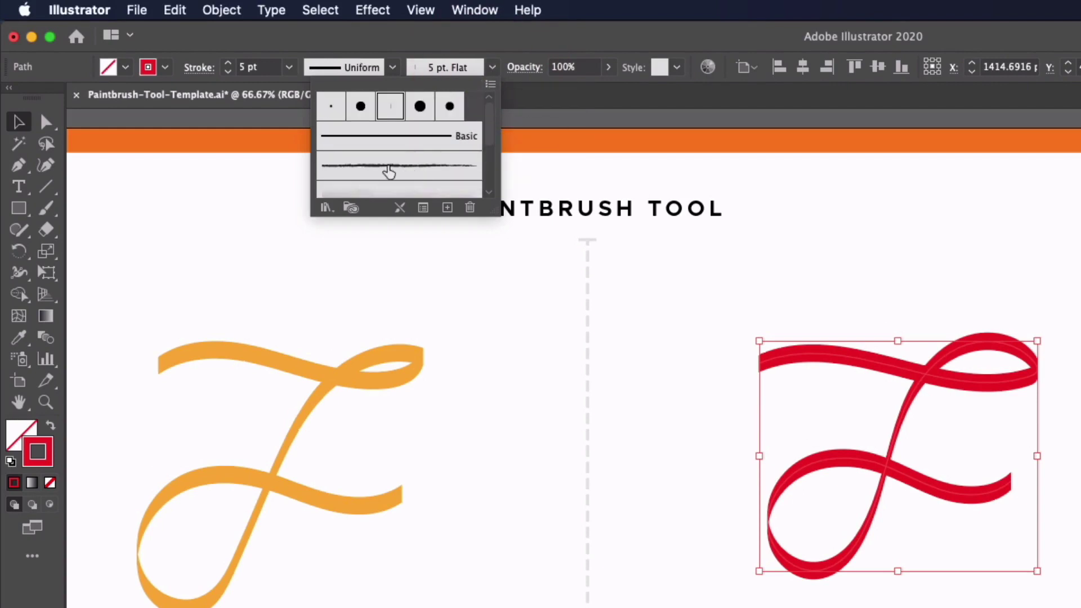
left_click(389, 169)
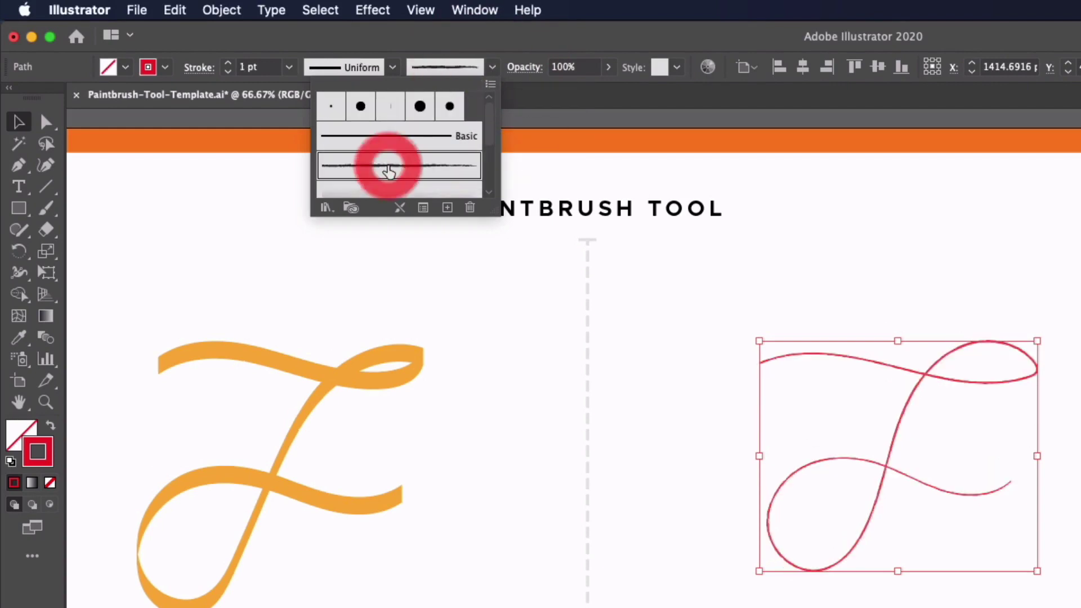
left_click(229, 65)
left_click(229, 65)
left_click(229, 64)
left_click(229, 65)
left_click(229, 64)
left_click(229, 65)
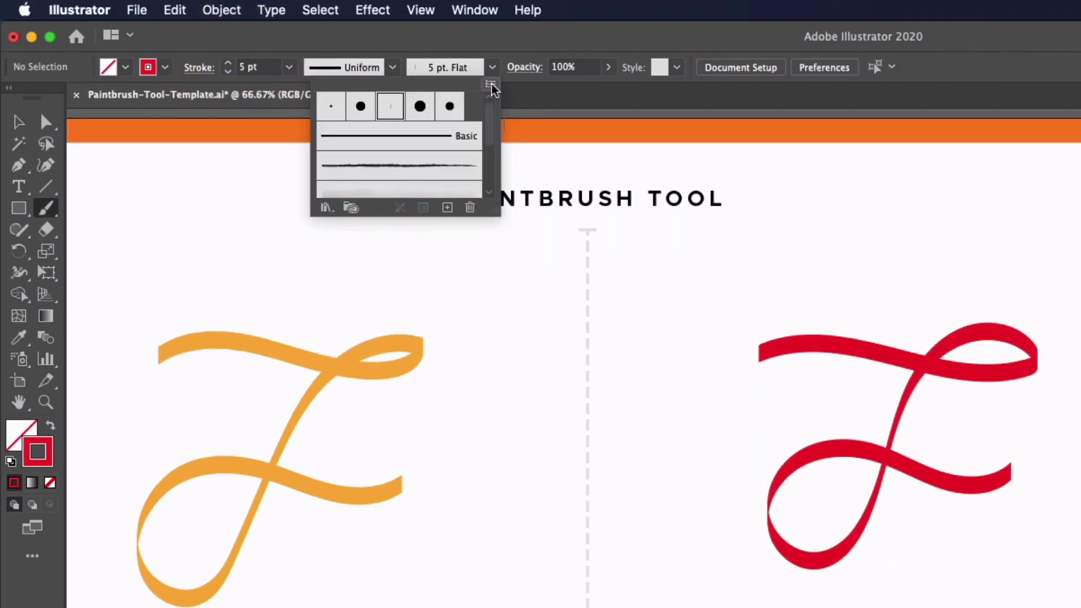
- Open Artistic > Artistic_Watercolor from the Brushes panel menu, then reposition and lengthen its panel
left_click(490, 85)
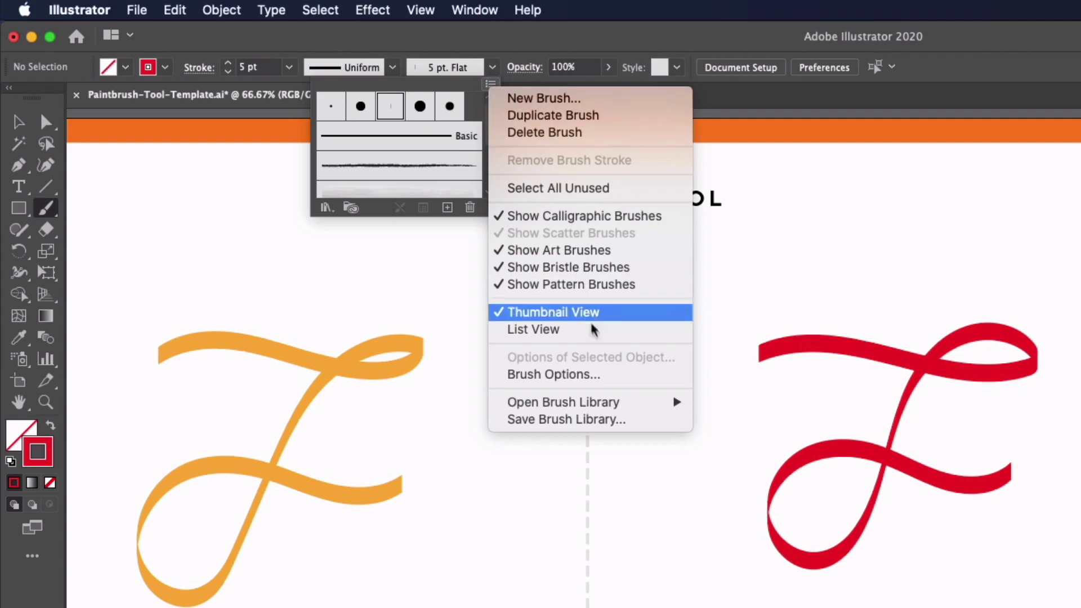
mouse_move(620, 402)
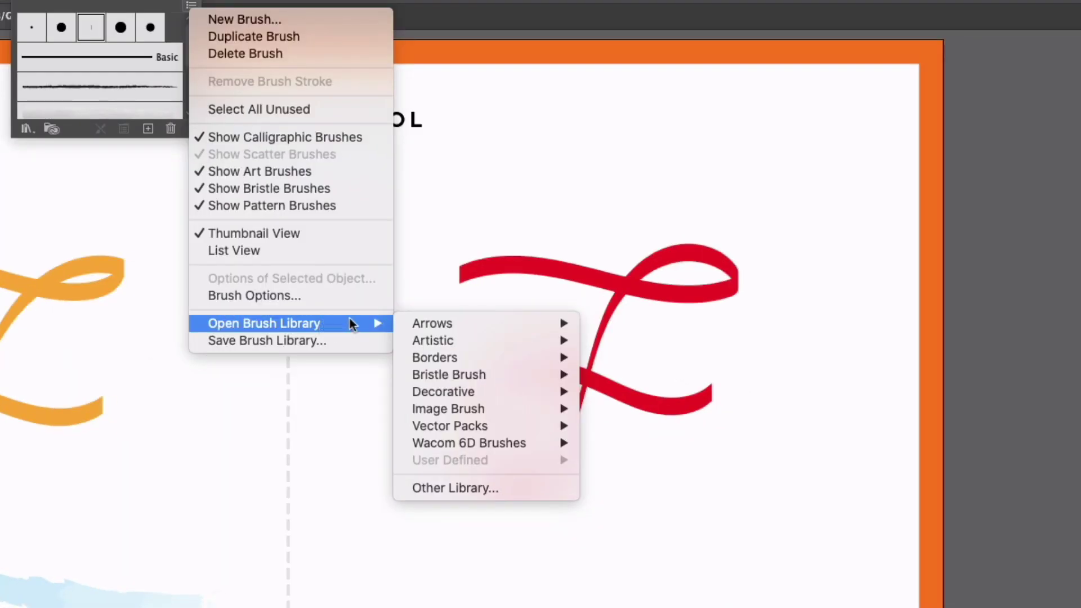
mouse_move(448, 325)
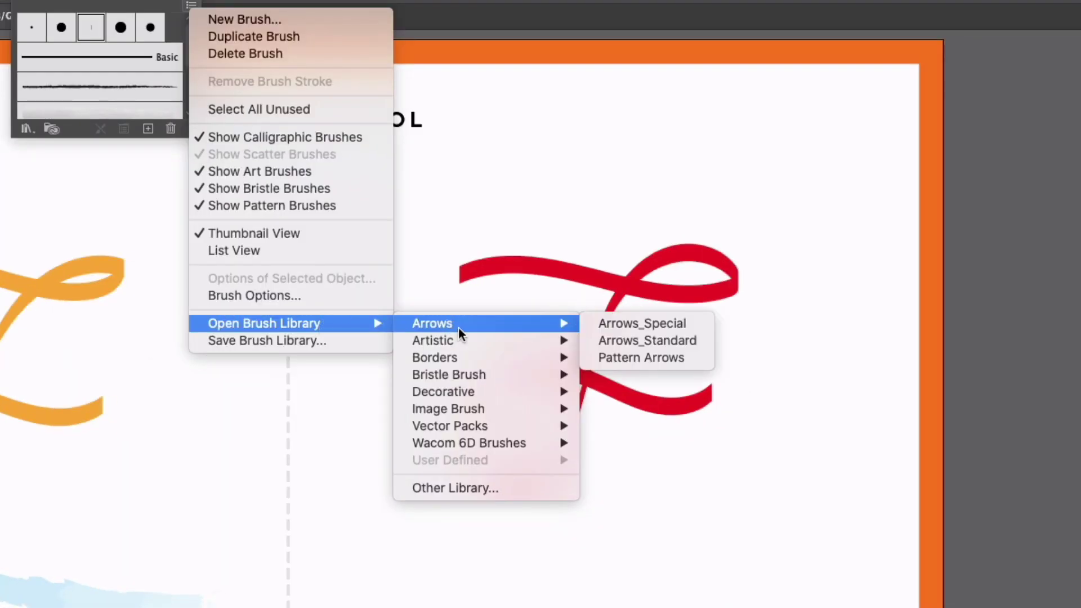
mouse_move(491, 339)
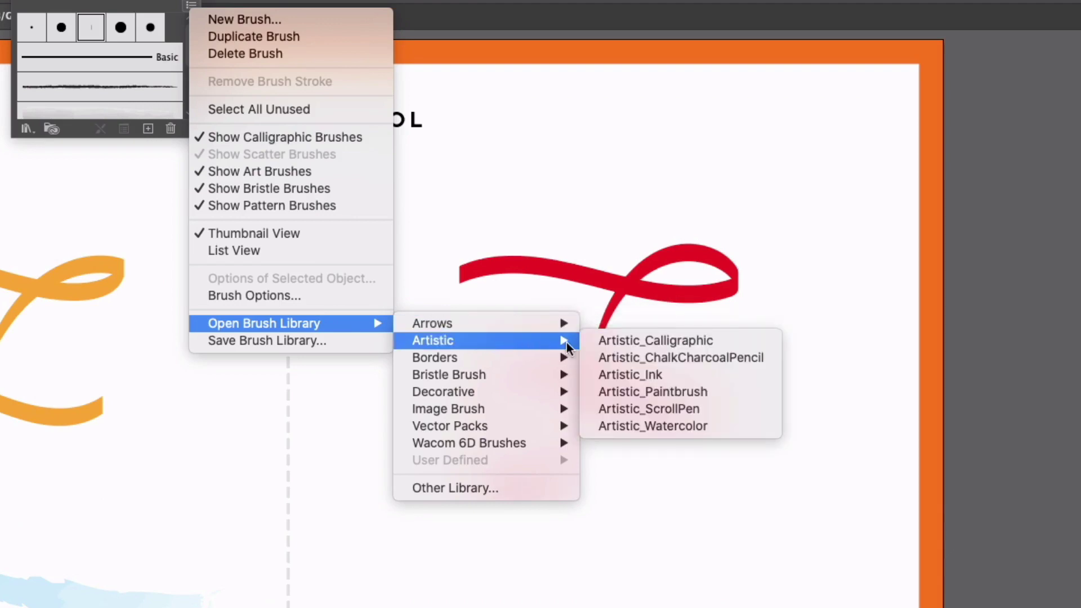
left_click(619, 425)
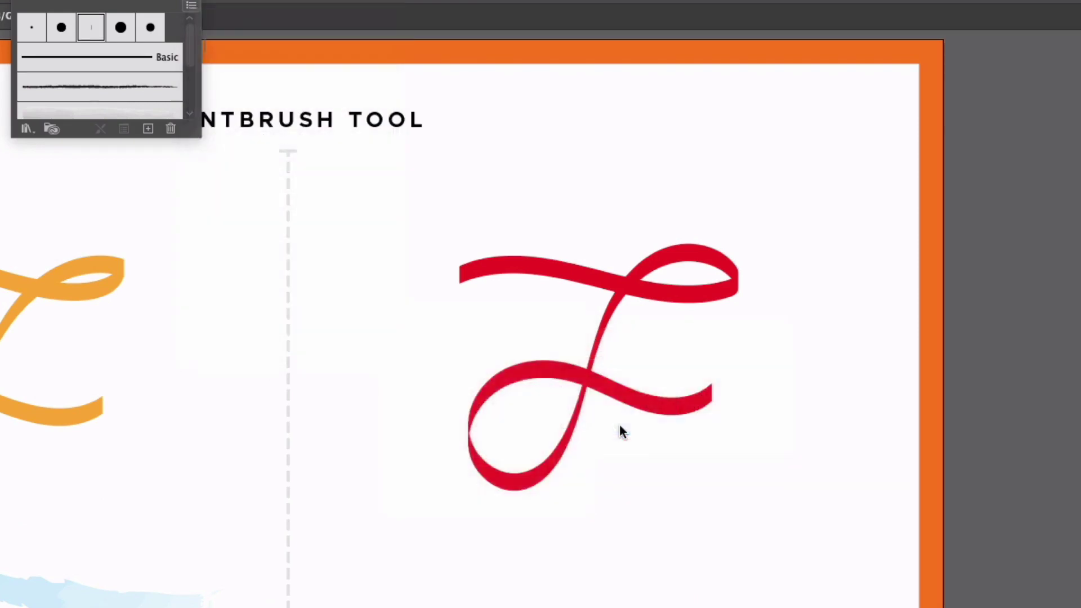
left_click_drag(861, 303, 972, 228)
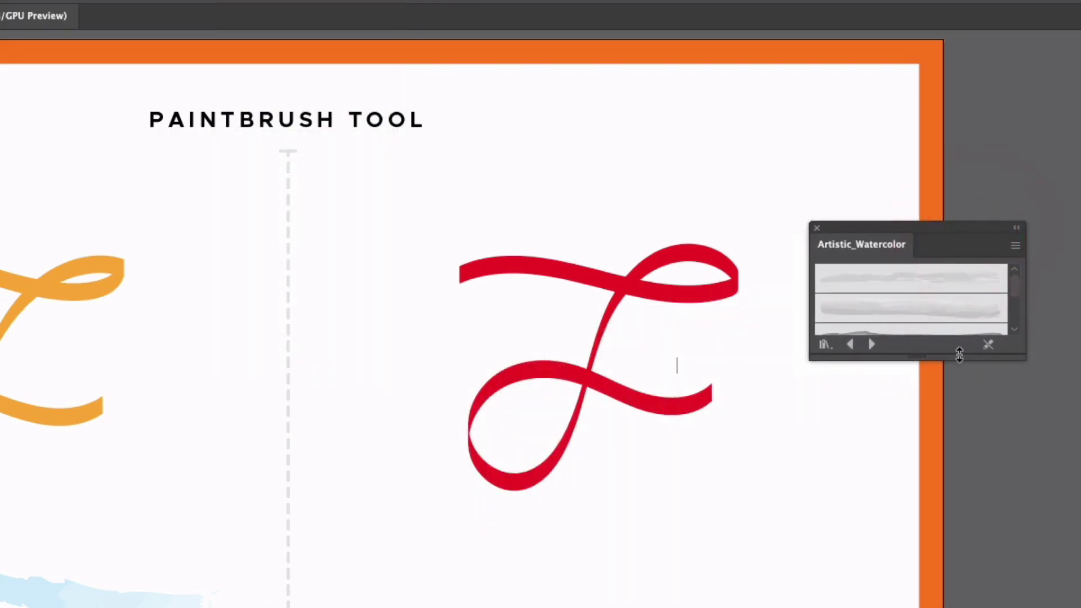
left_click_drag(957, 355, 957, 479)
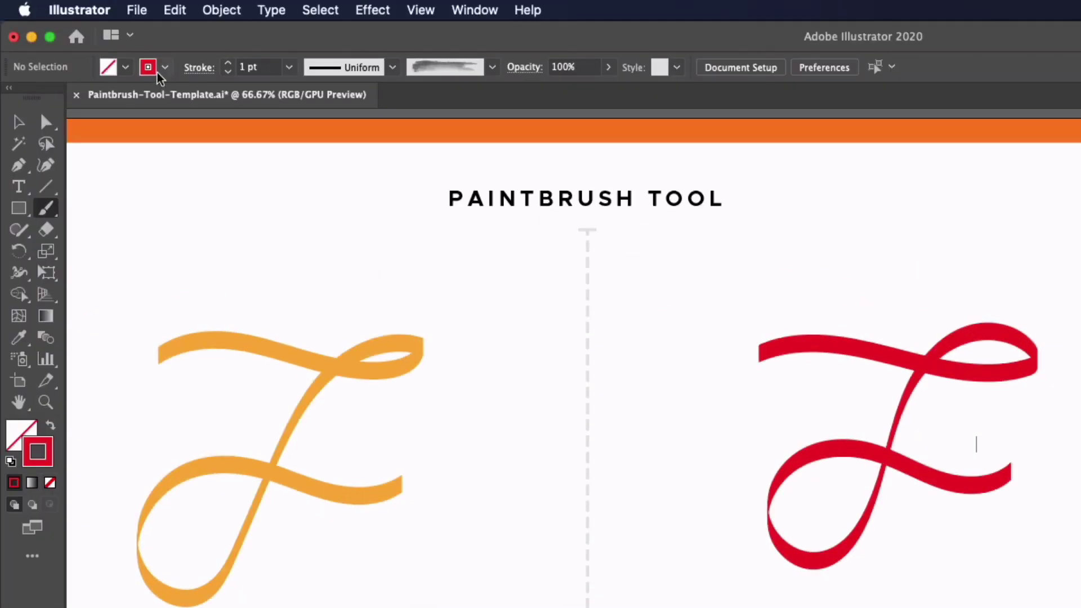
- Paint an orange wavy watercolor stroke under the red Z, then select and deselect it
left_click(161, 68)
left_click(176, 97)
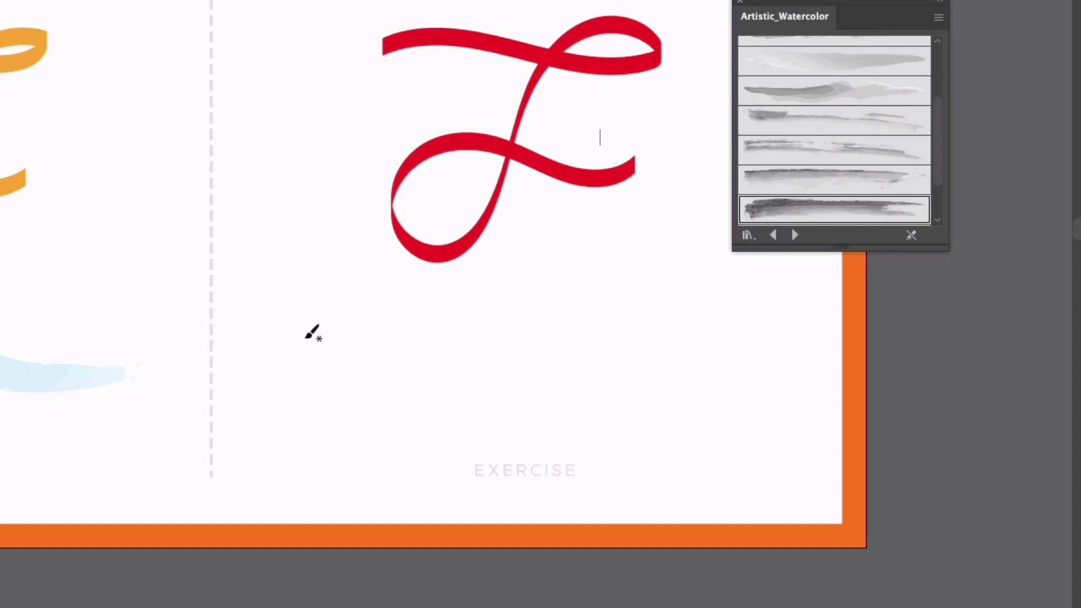
mouse_move(304, 338)
left_mouse_down()
mouse_move(400, 310)
mouse_move(628, 348)
mouse_move(718, 320)
left_mouse_up()
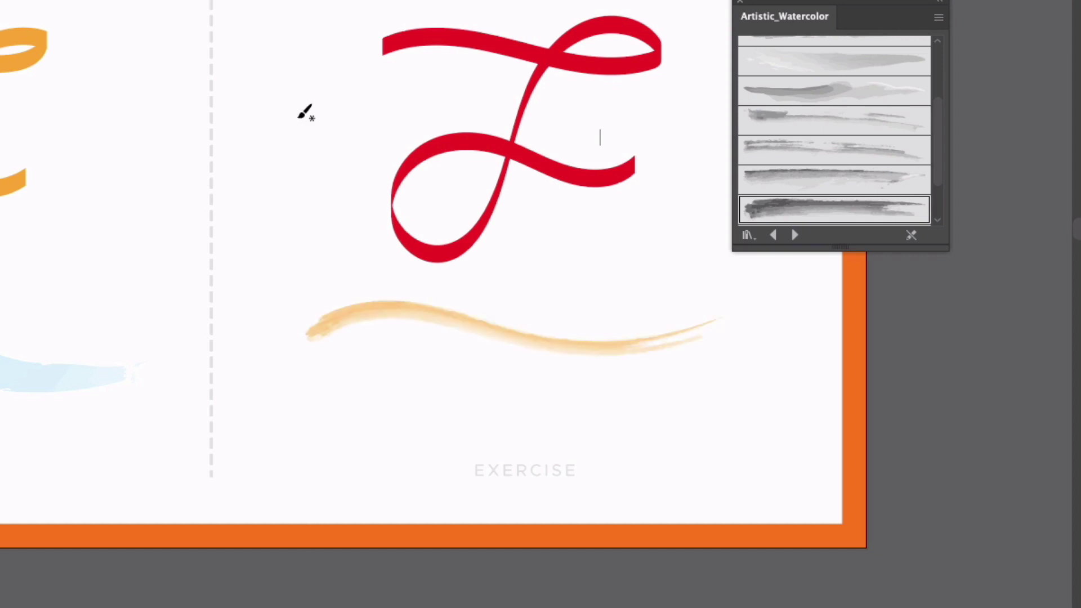
key("v")
left_click(439, 312)
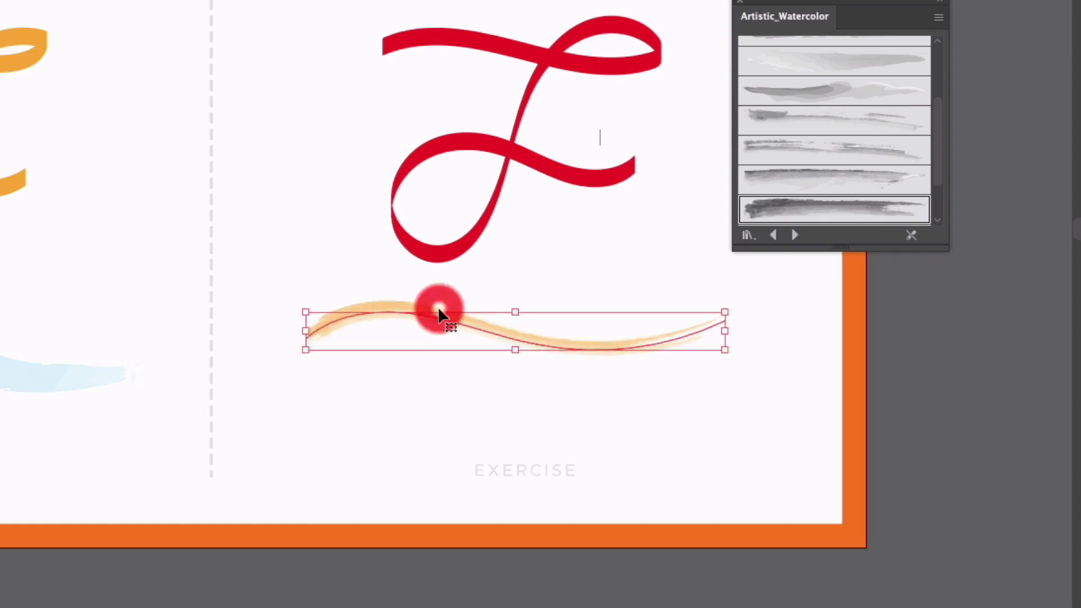
left_click(398, 0)
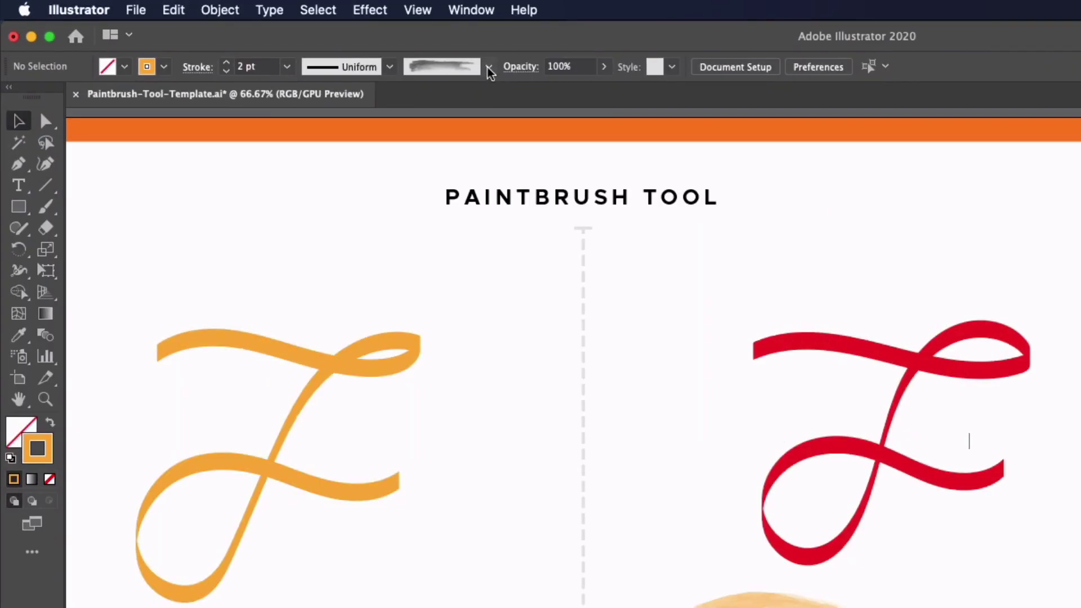
- Create a new Calligraphic brush whose 9 pt size varies by Pressure with 9 pt variation
left_click(308, 41)
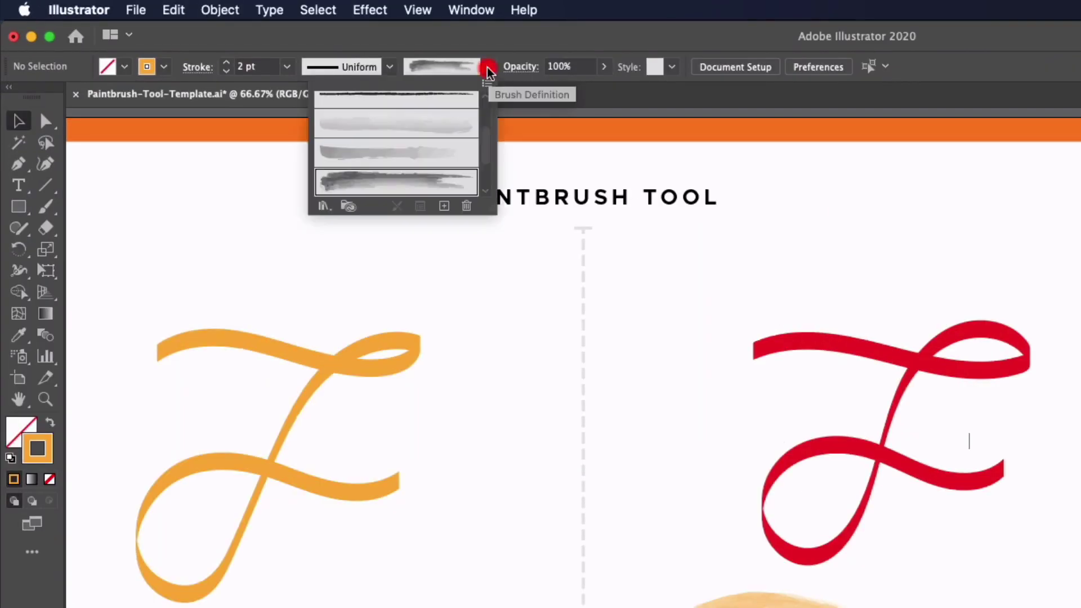
left_click(445, 207)
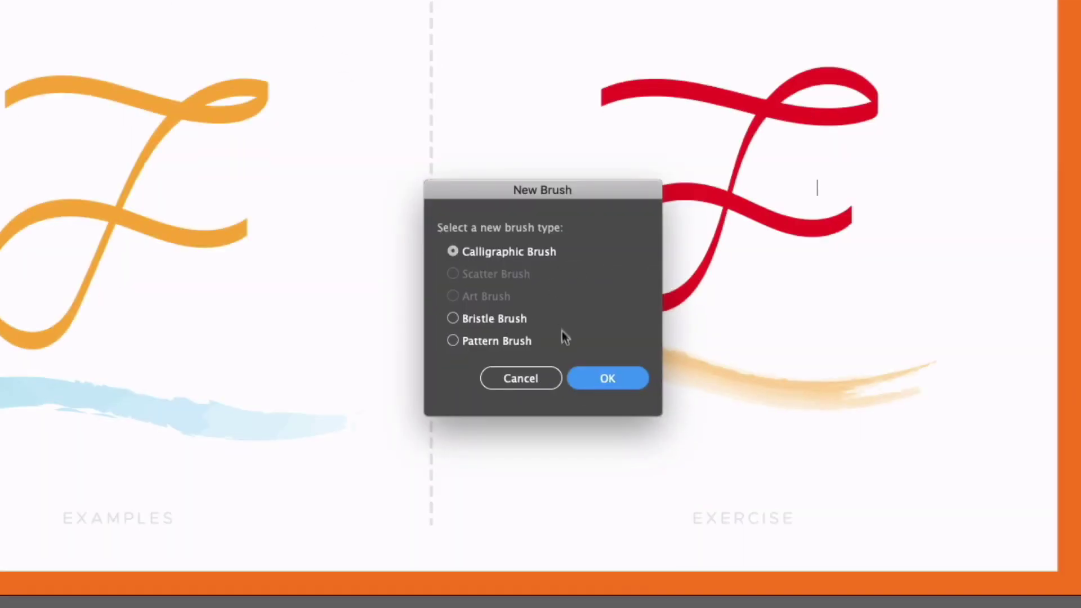
left_click(594, 377)
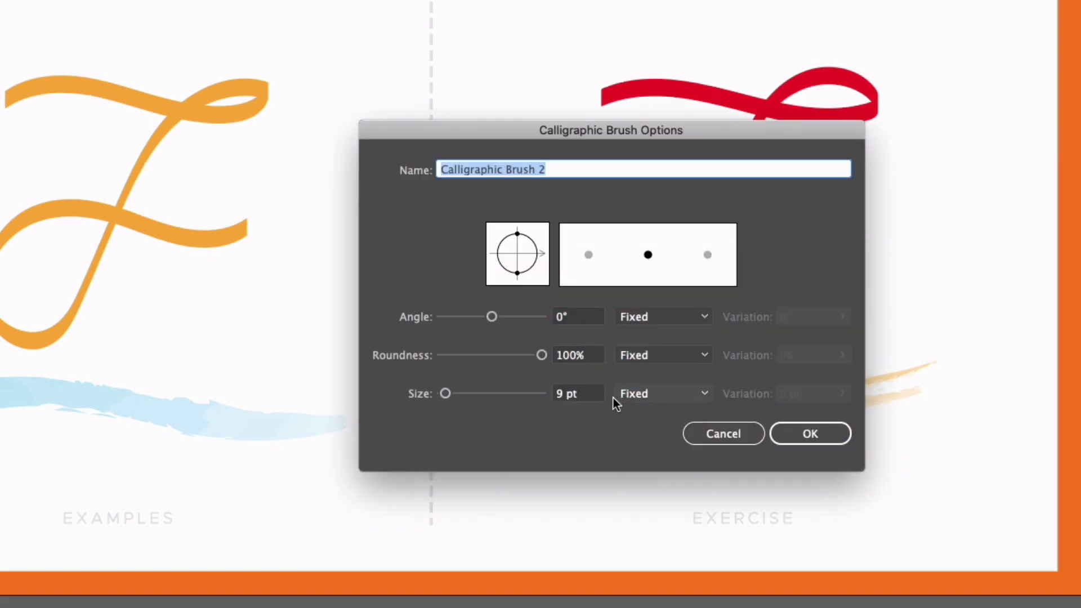
left_click(635, 397)
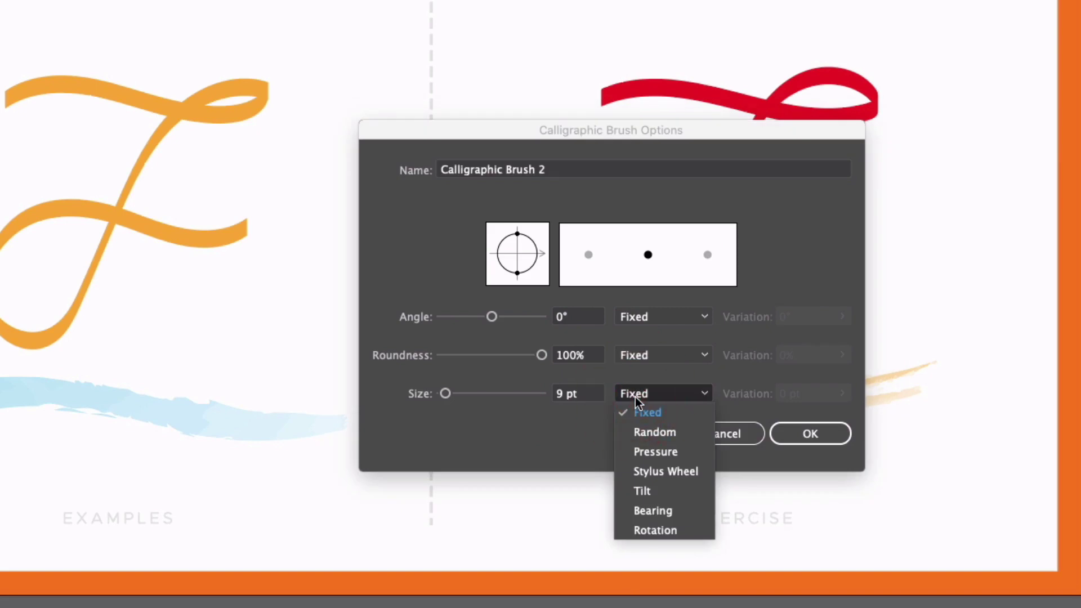
left_click(640, 451)
left_click(841, 394)
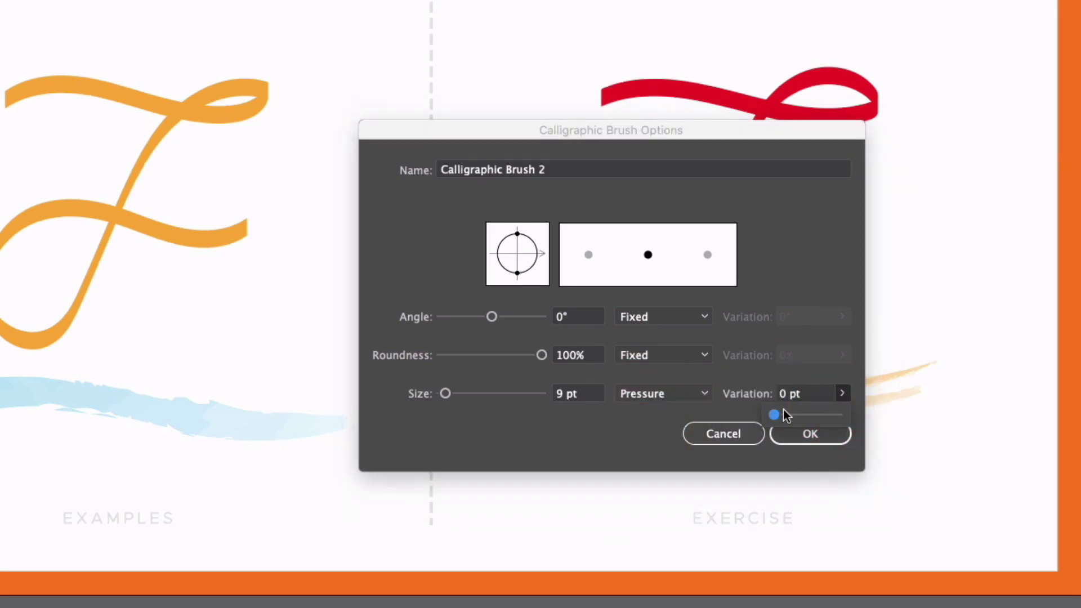
left_click_drag(777, 415, 878, 419)
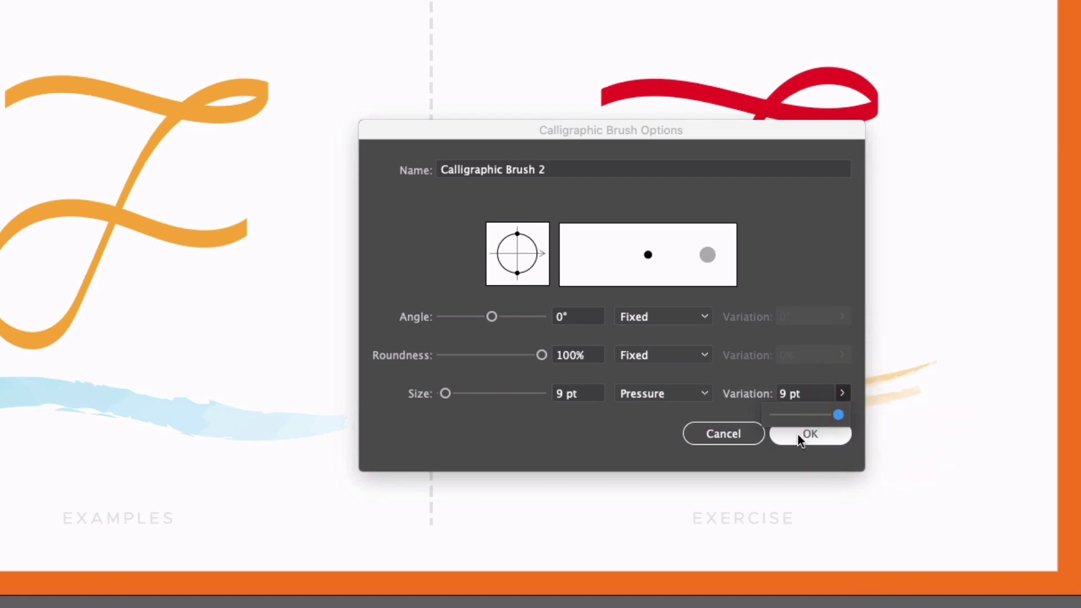